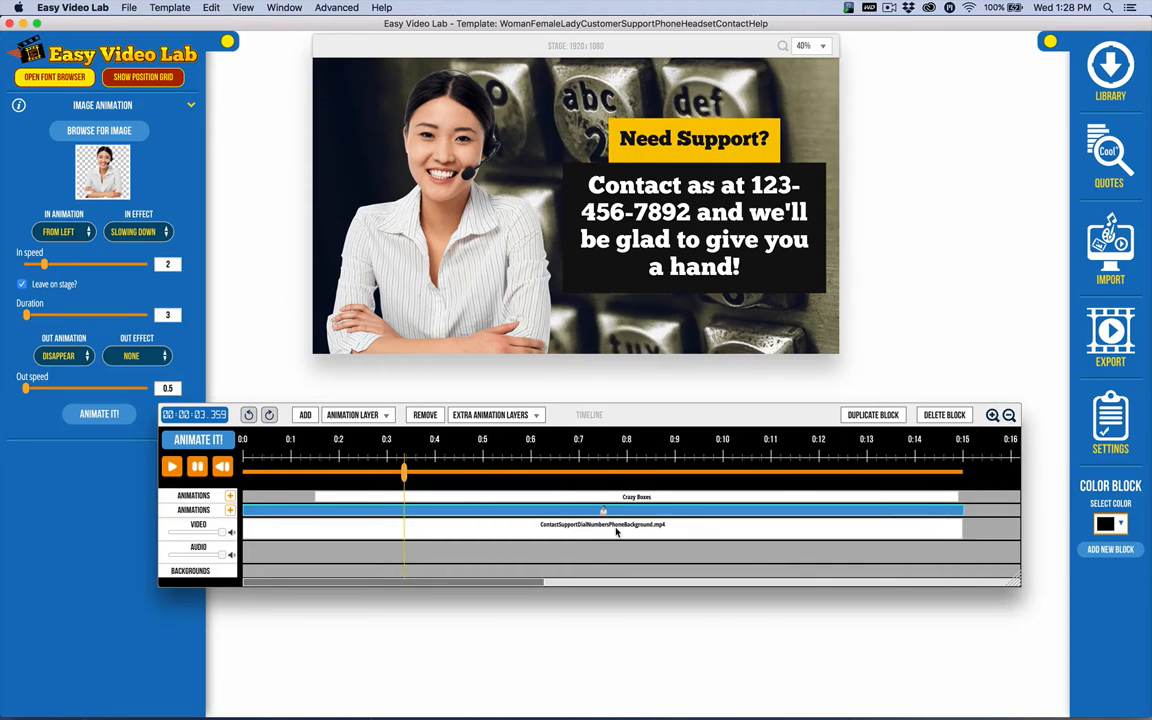
# Reposition the floating timeline window beneath the stage and make it taller
pyautogui.moveTo(660, 406); pyautogui.dragTo(644, 494)
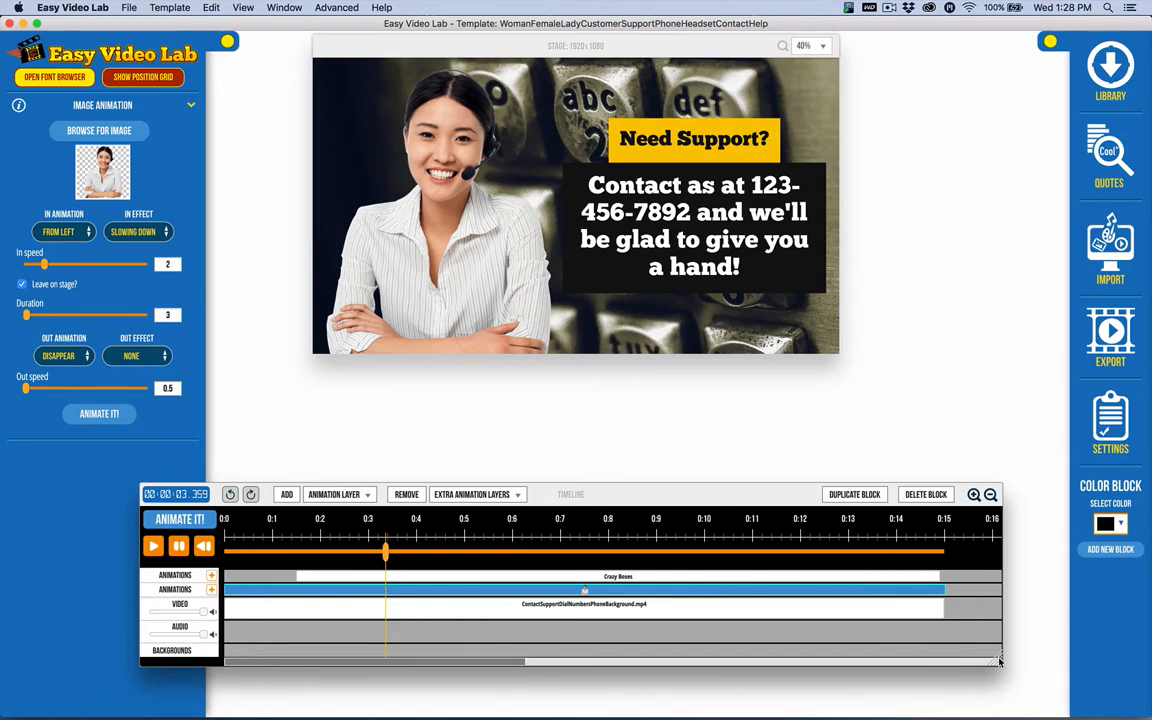
pyautogui.moveTo(1000, 665); pyautogui.dragTo(985, 693)
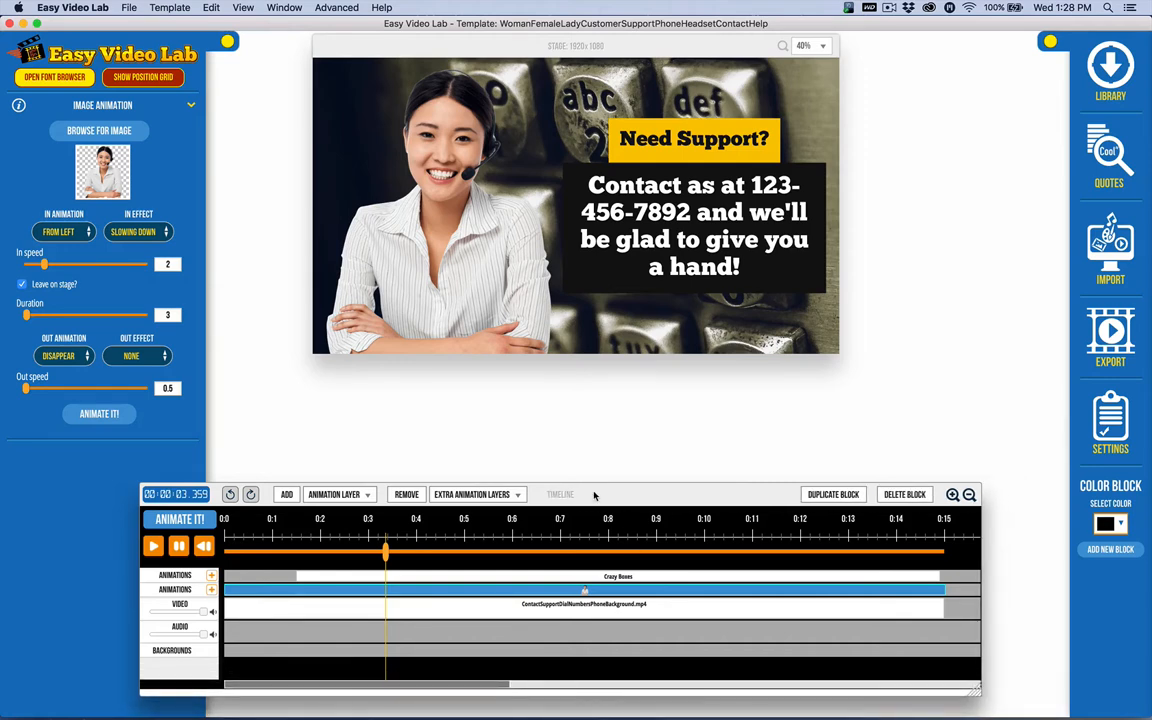
pyautogui.moveTo(595, 492); pyautogui.dragTo(641, 431)
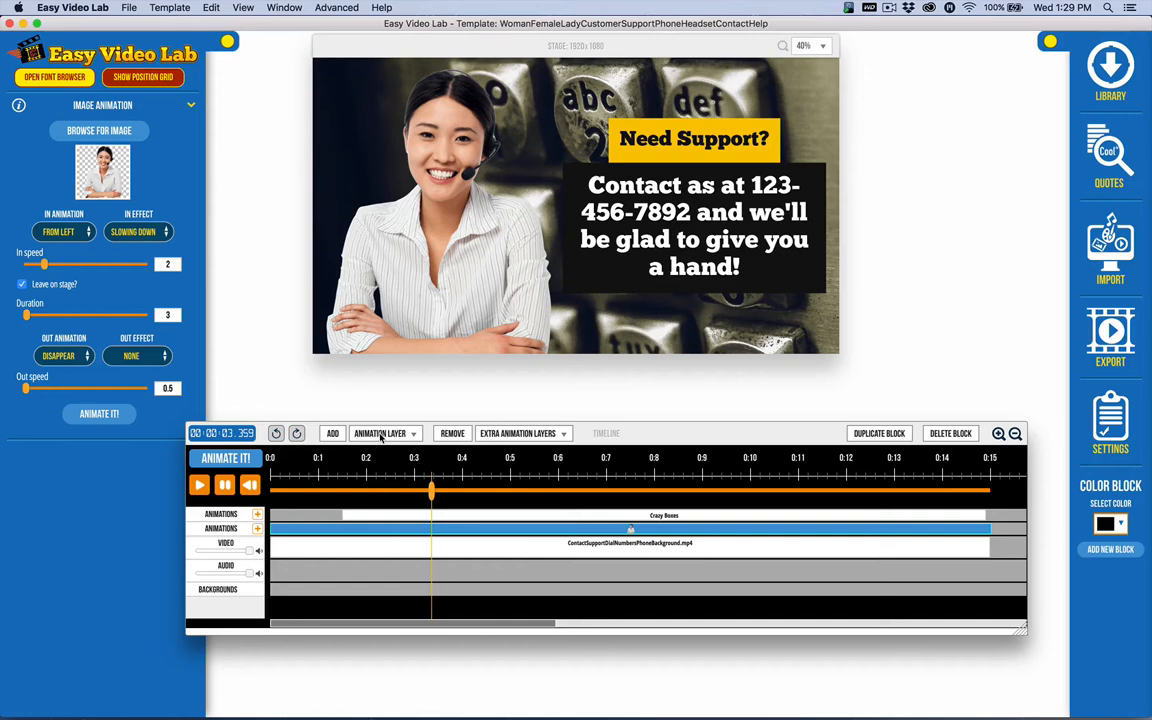
# Add an animation layer to the timeline, check the layer type choices, and remove the extra animation layers
pyautogui.click(334, 433)
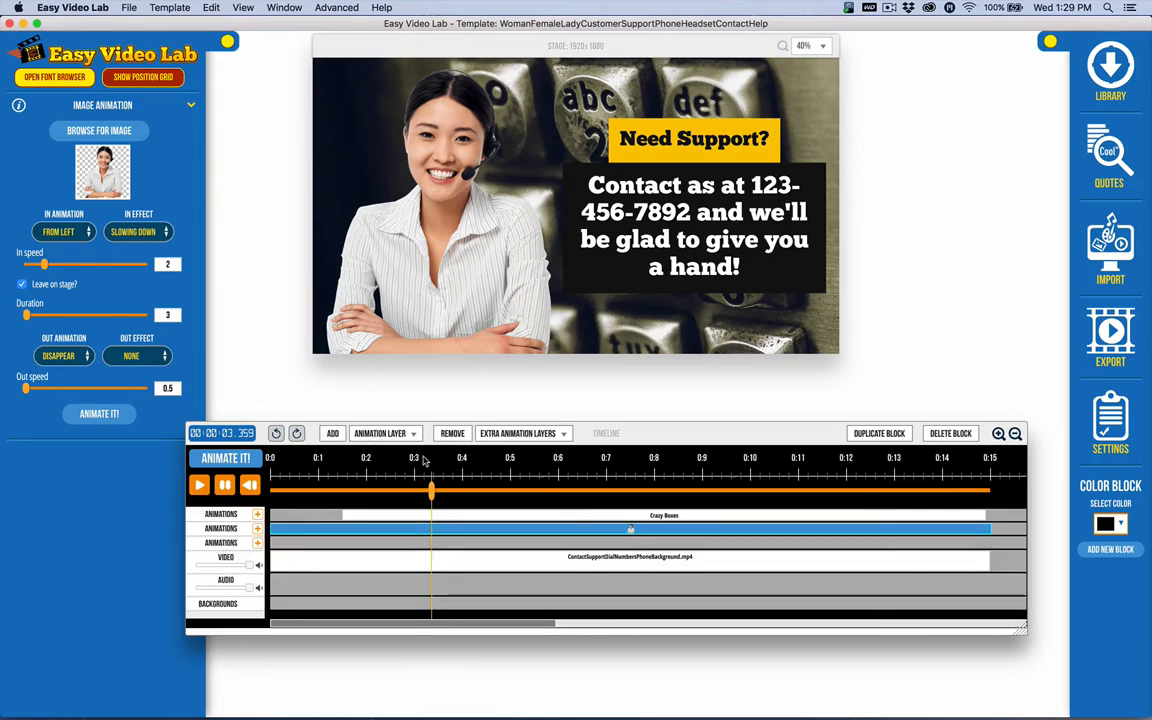
pyautogui.click(380, 433)
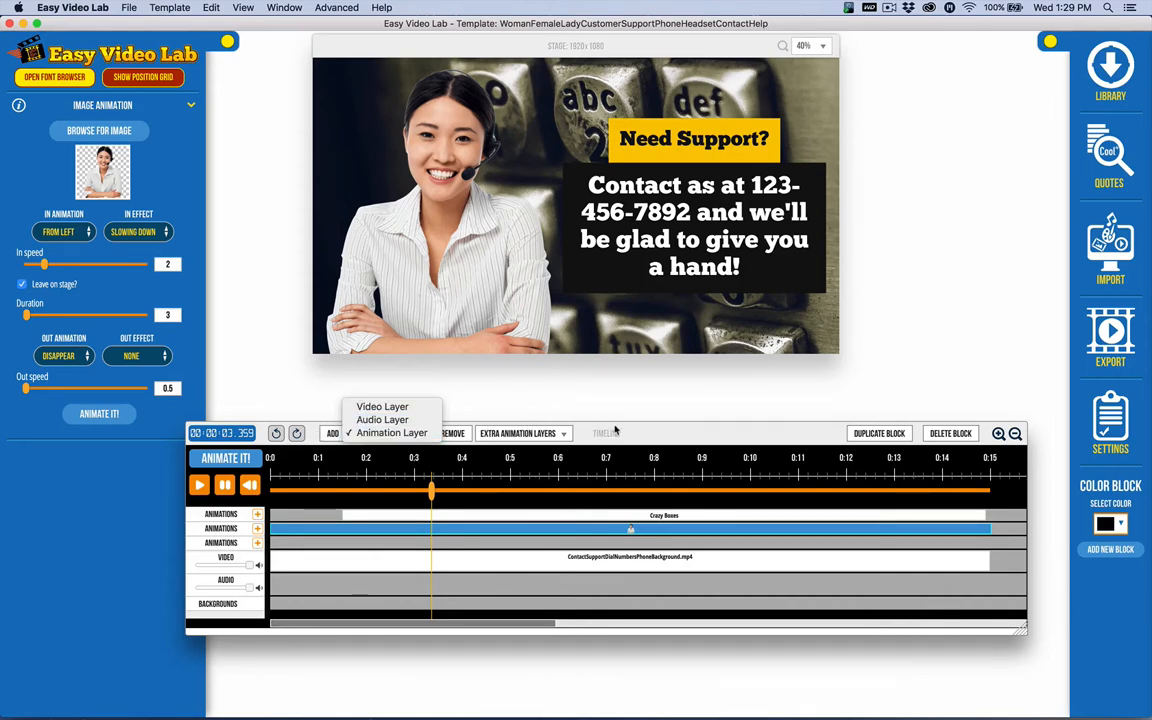
pyautogui.click(441, 425)
pyautogui.click(522, 433)
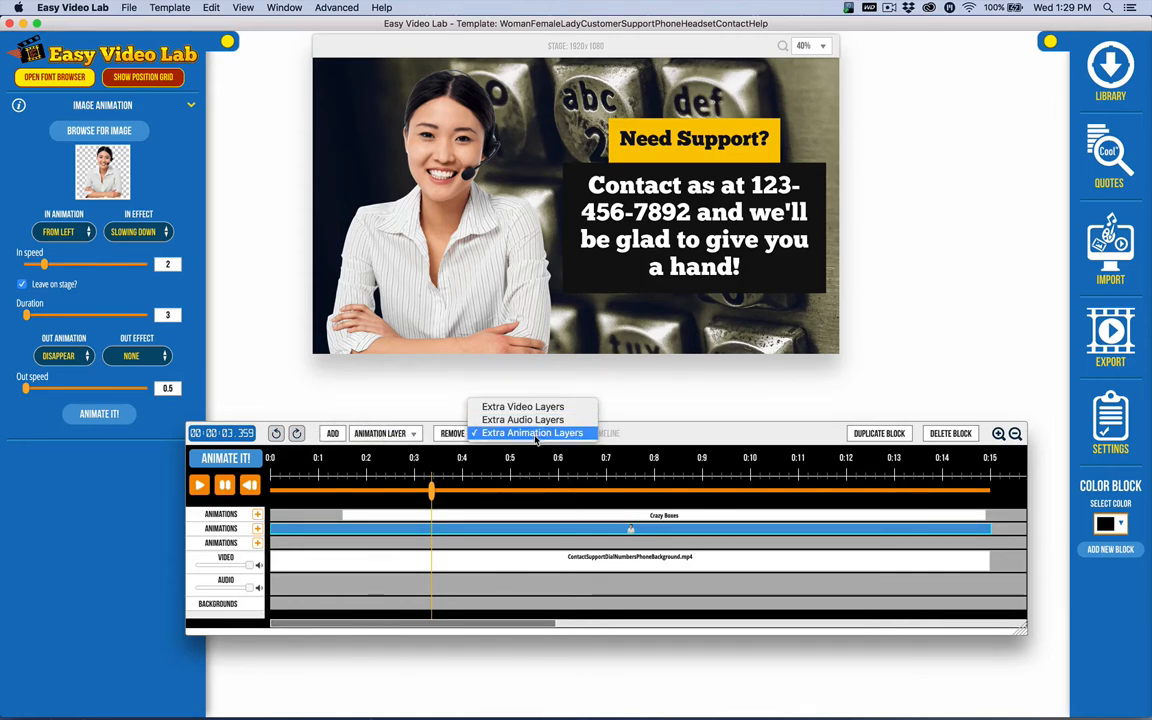
pyautogui.click(565, 433)
pyautogui.click(455, 433)
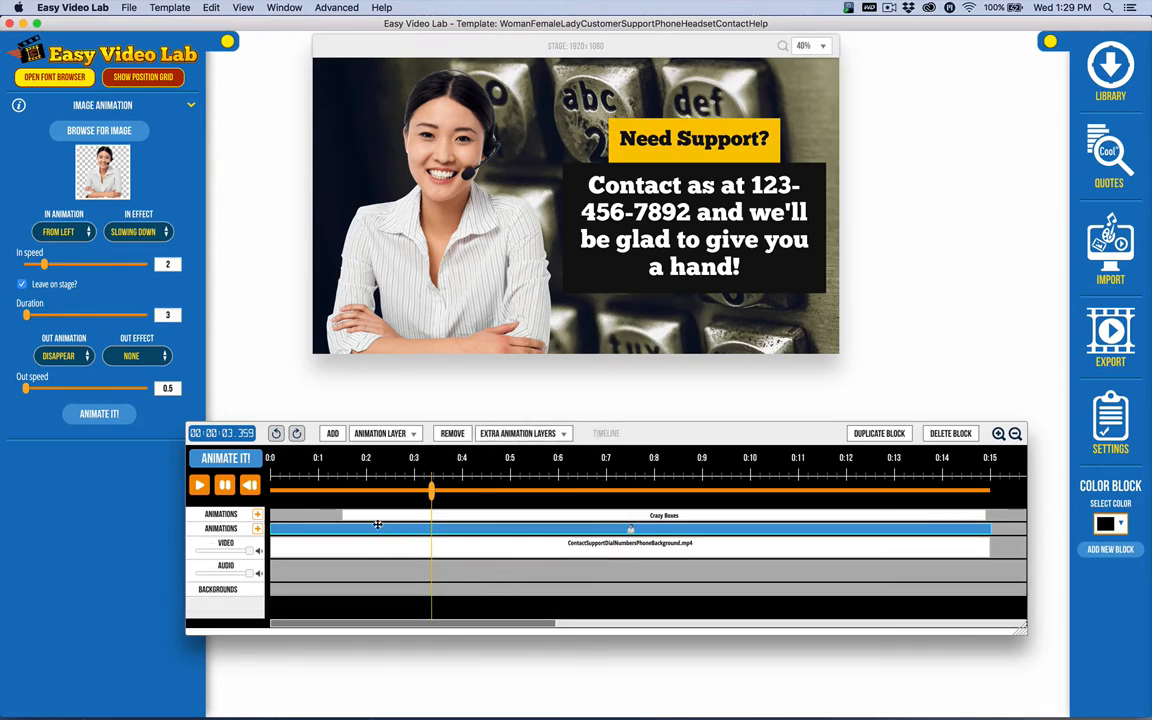
# Shift the woman image's animation block about one second later and return it to the start of the timeline
pyautogui.click(466, 530)
pyautogui.moveTo(481, 529); pyautogui.dragTo(525, 515)
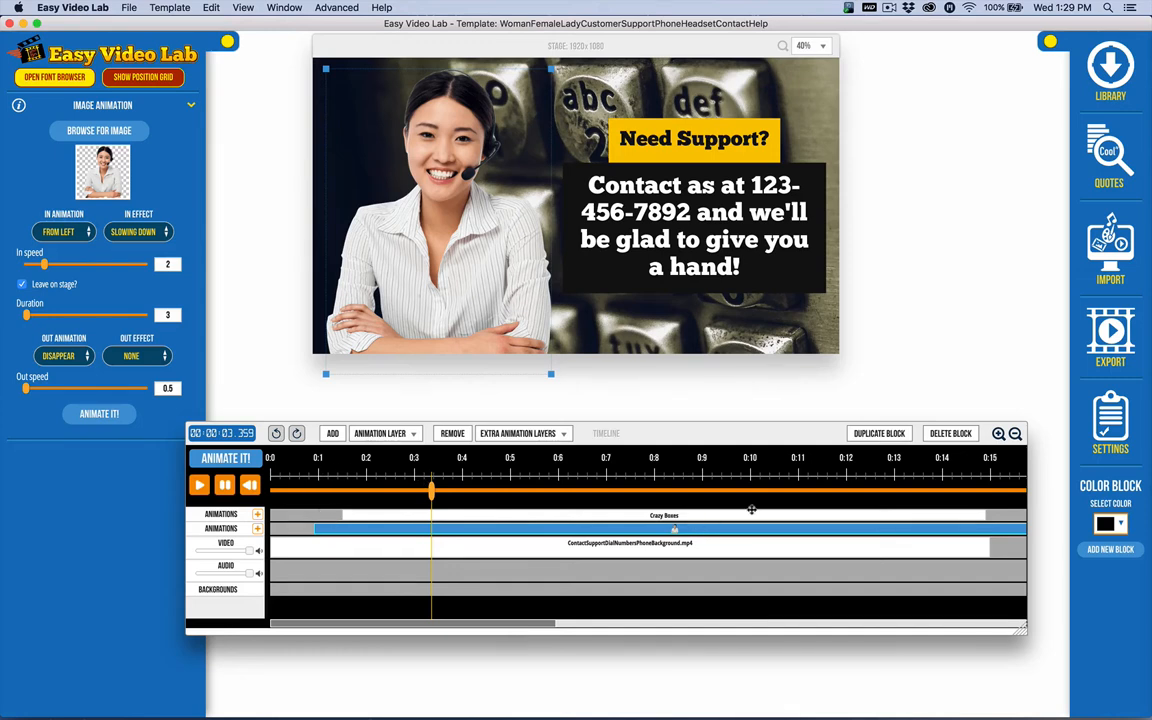
pyautogui.moveTo(753, 534); pyautogui.dragTo(672, 530)
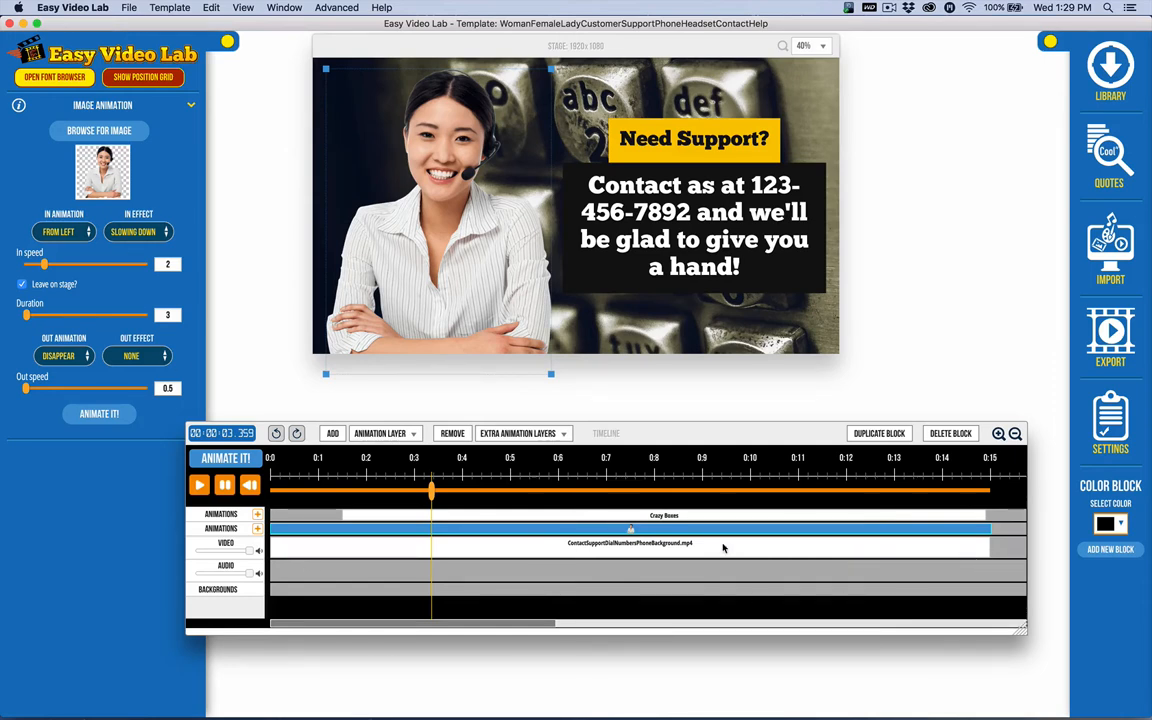
# Try to extend the end of the ContactSupportDialNumbersPhoneBackground.mp4 block past 15 seconds in Trim mode
pyautogui.click(865, 553)
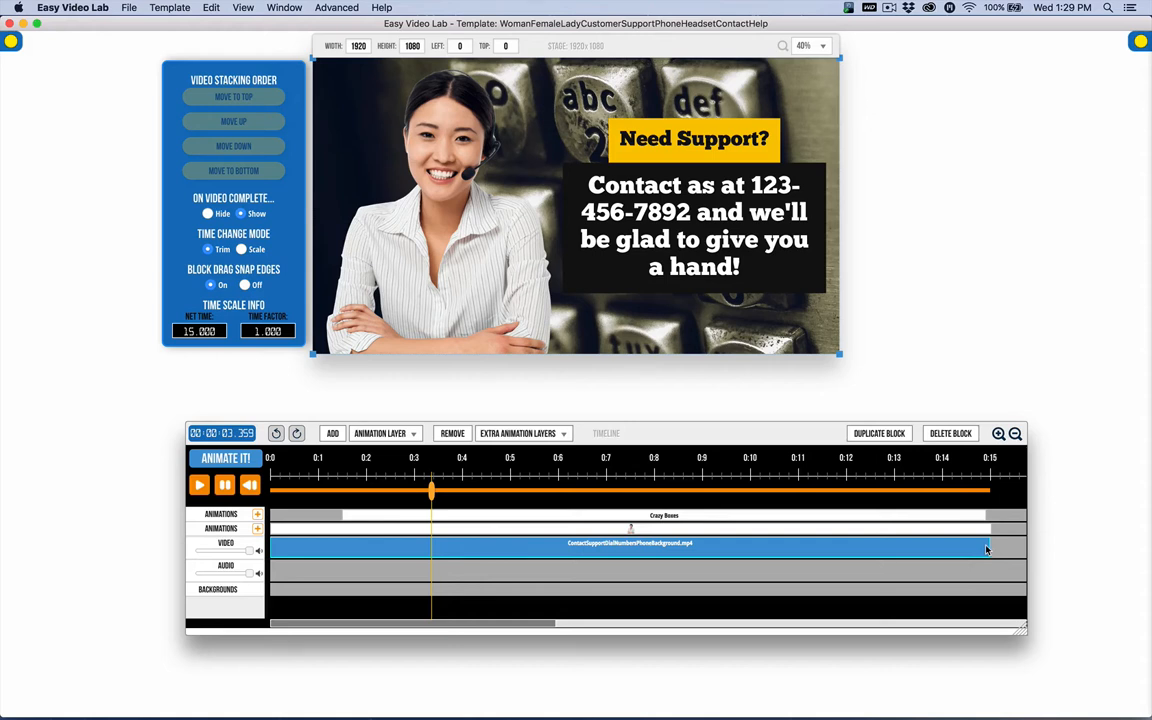
pyautogui.click(986, 549)
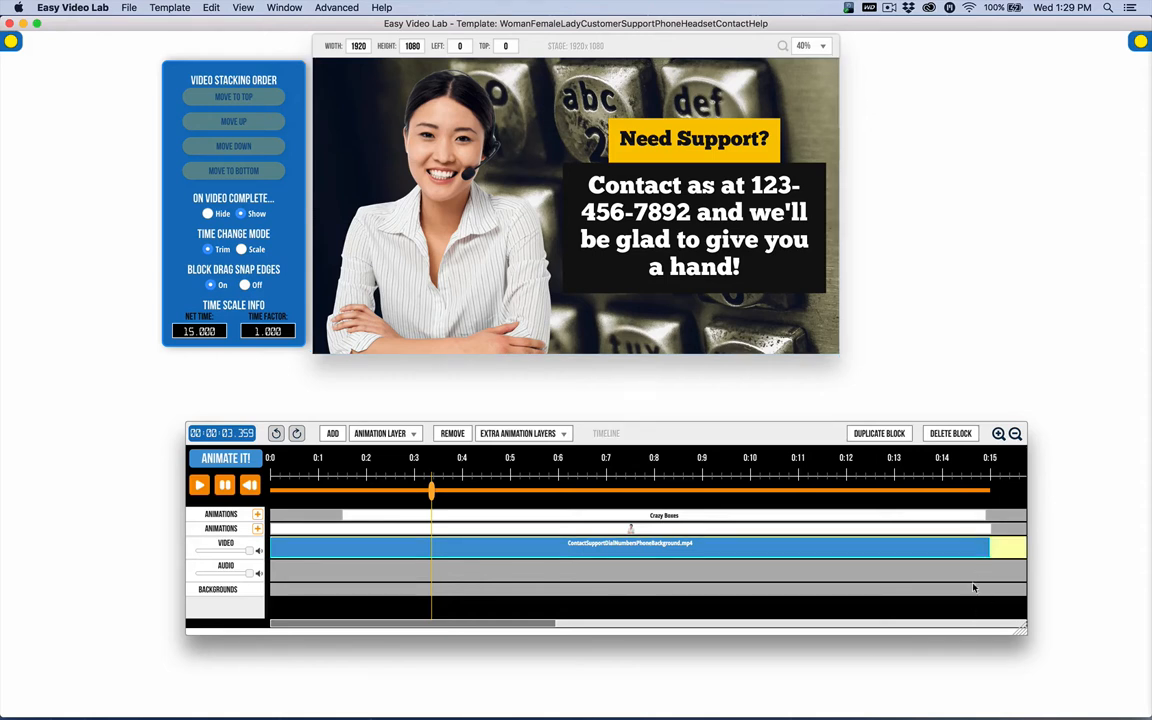
pyautogui.click(970, 566)
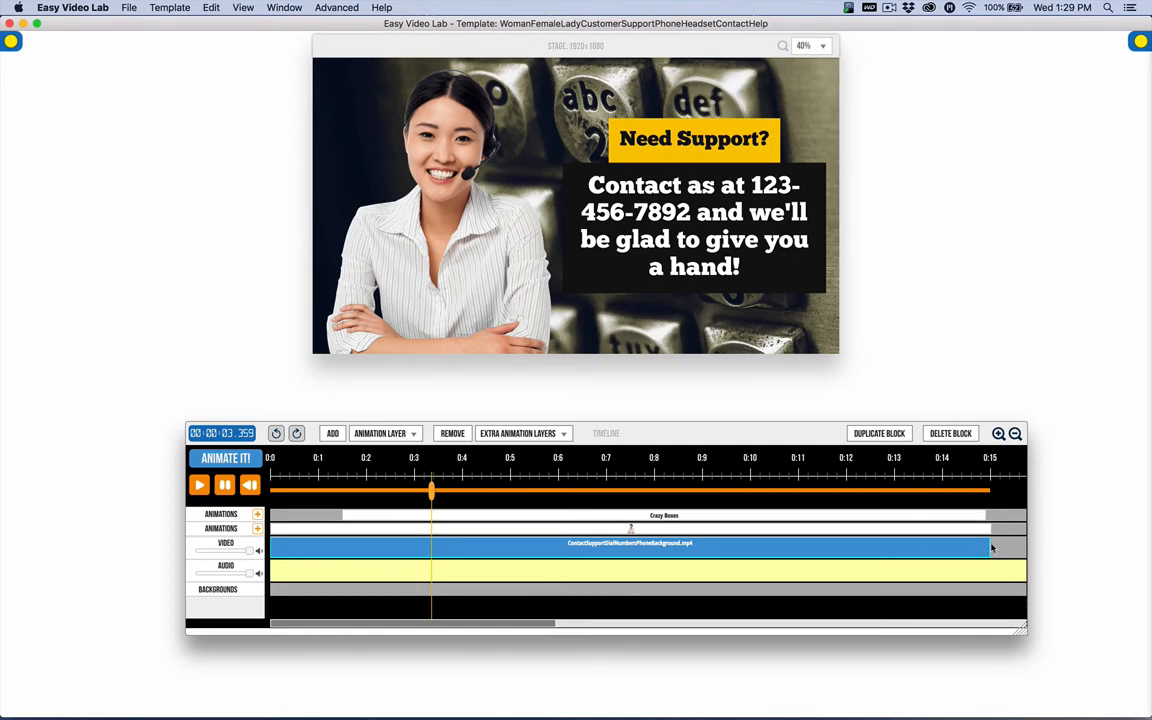
pyautogui.click(828, 549)
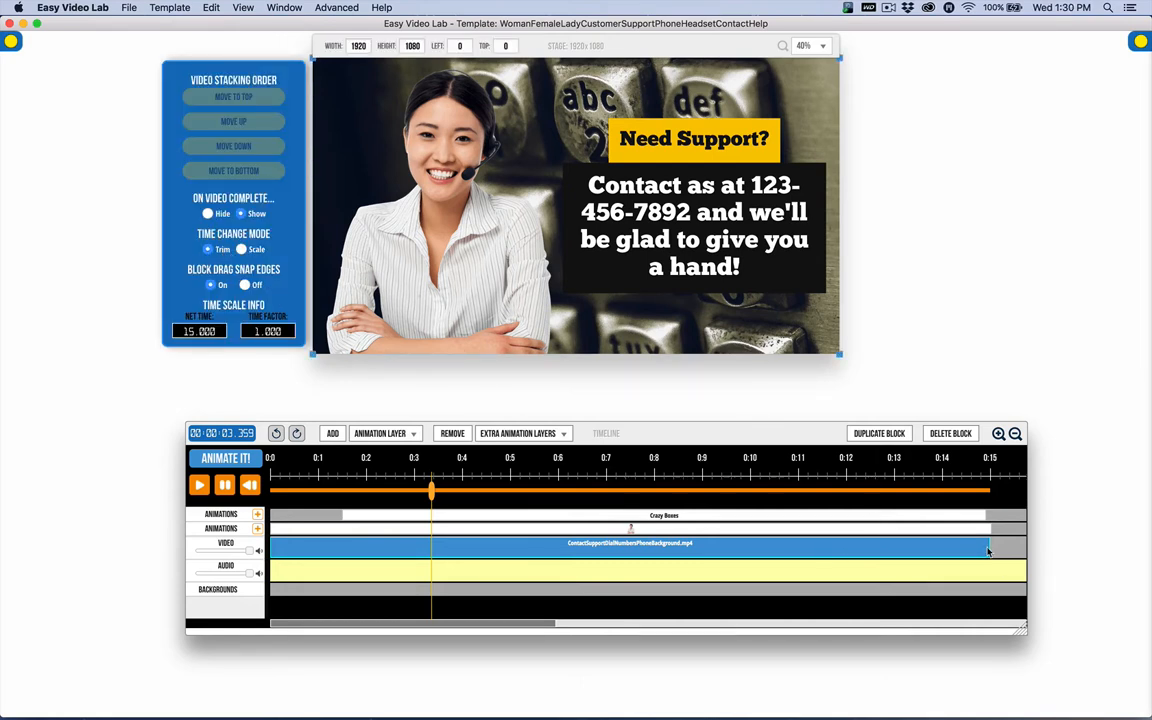
pyautogui.moveTo(983, 550); pyautogui.dragTo(1036, 552)
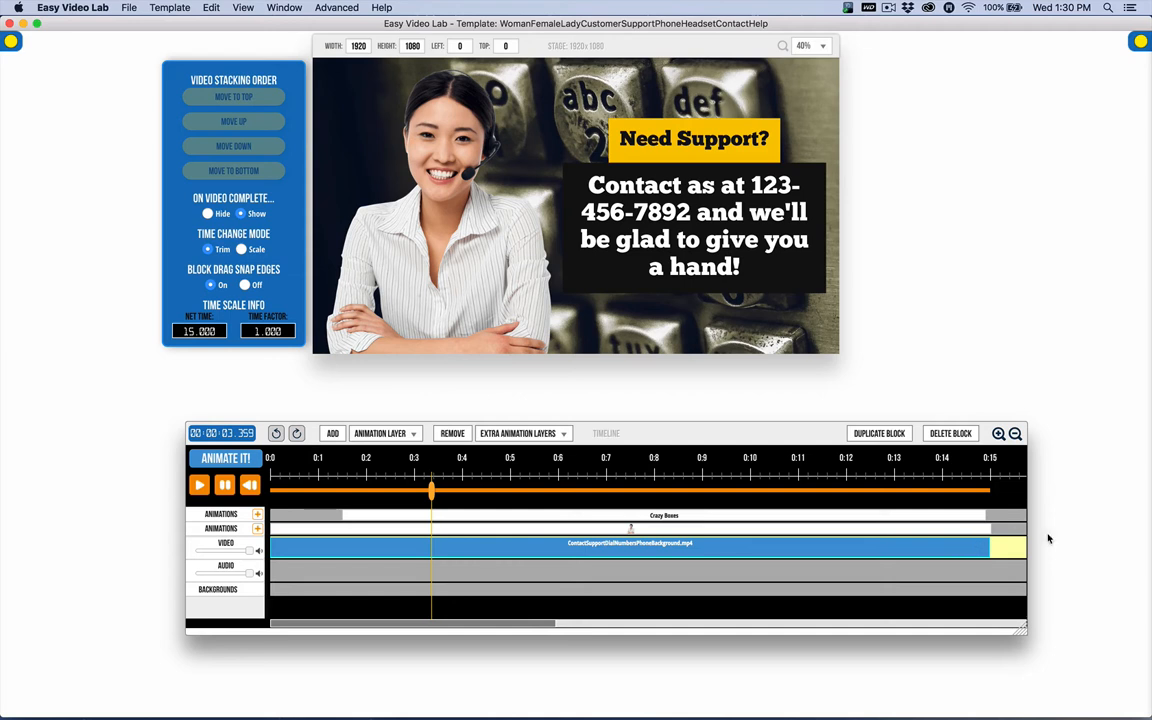
# Set the background video's time change mode to Scale and shorten its block to 14.986 seconds
pyautogui.click(241, 250)
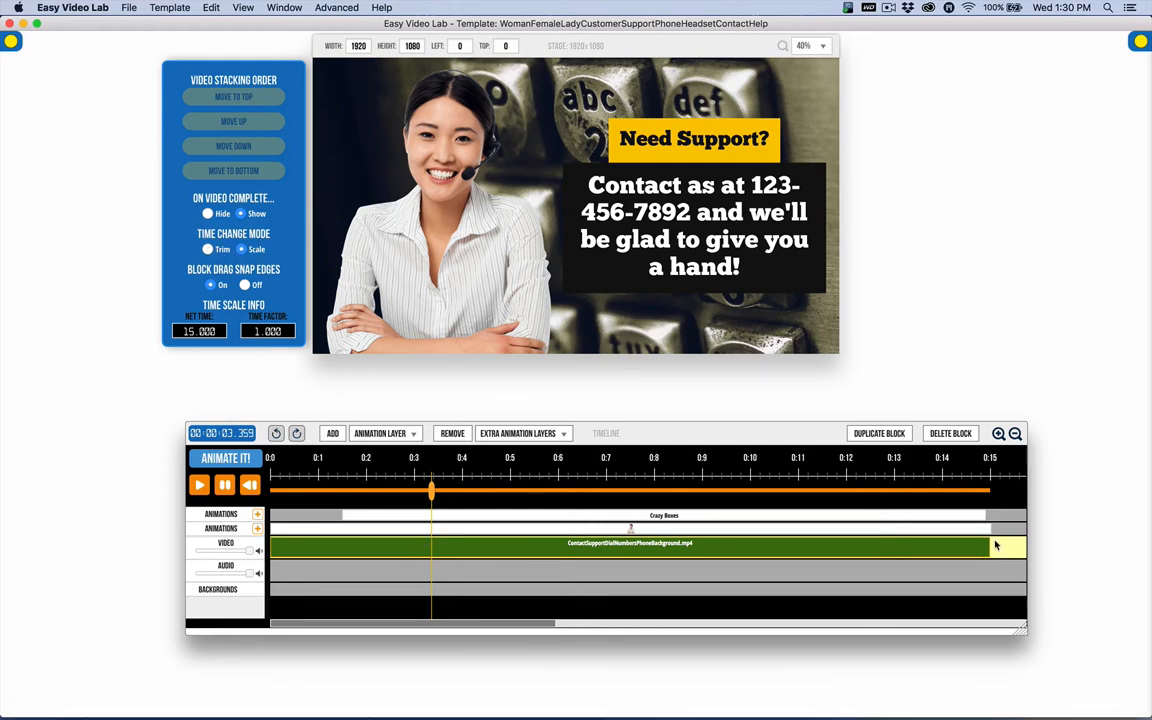
pyautogui.moveTo(994, 550)
pyautogui.mouseDown()
pyautogui.moveTo(1021, 545)
pyautogui.moveTo(823, 548)
pyautogui.moveTo(817, 573)
pyautogui.moveTo(823, 548)
pyautogui.moveTo(1142, 561)
pyautogui.moveTo(989, 543)
pyautogui.mouseUp()
# Undo the last timeline change and set the background video's time change mode to Trim
pyautogui.click(276, 434)
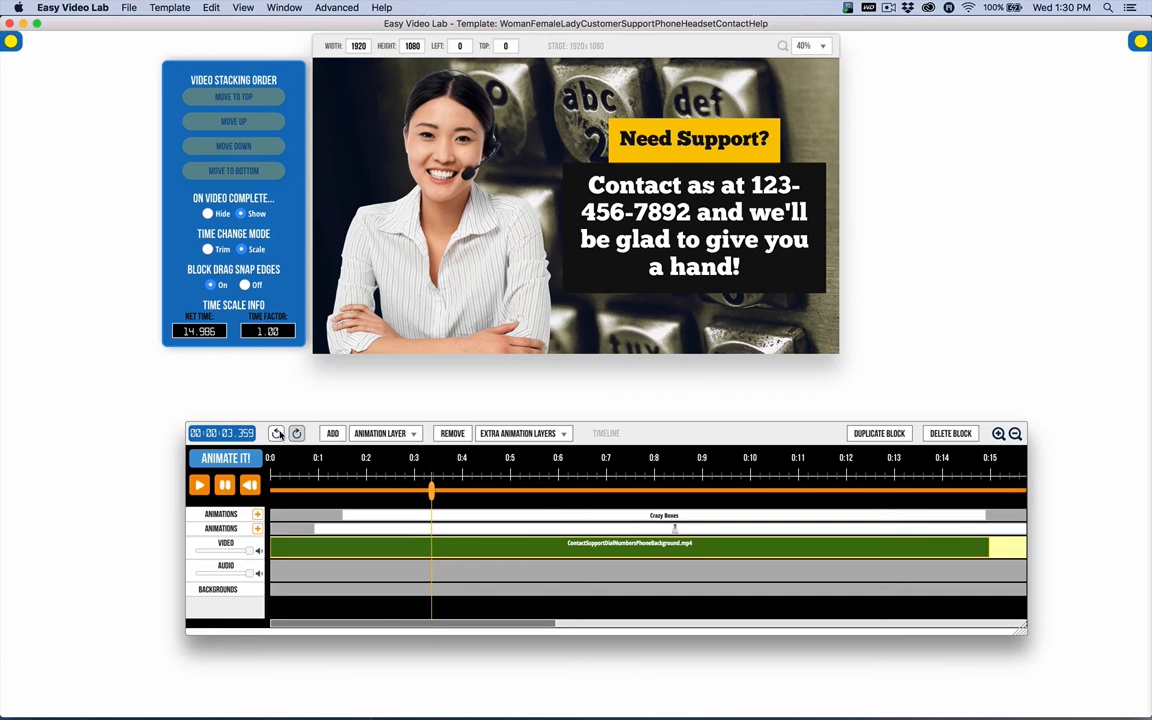
pyautogui.click(209, 250)
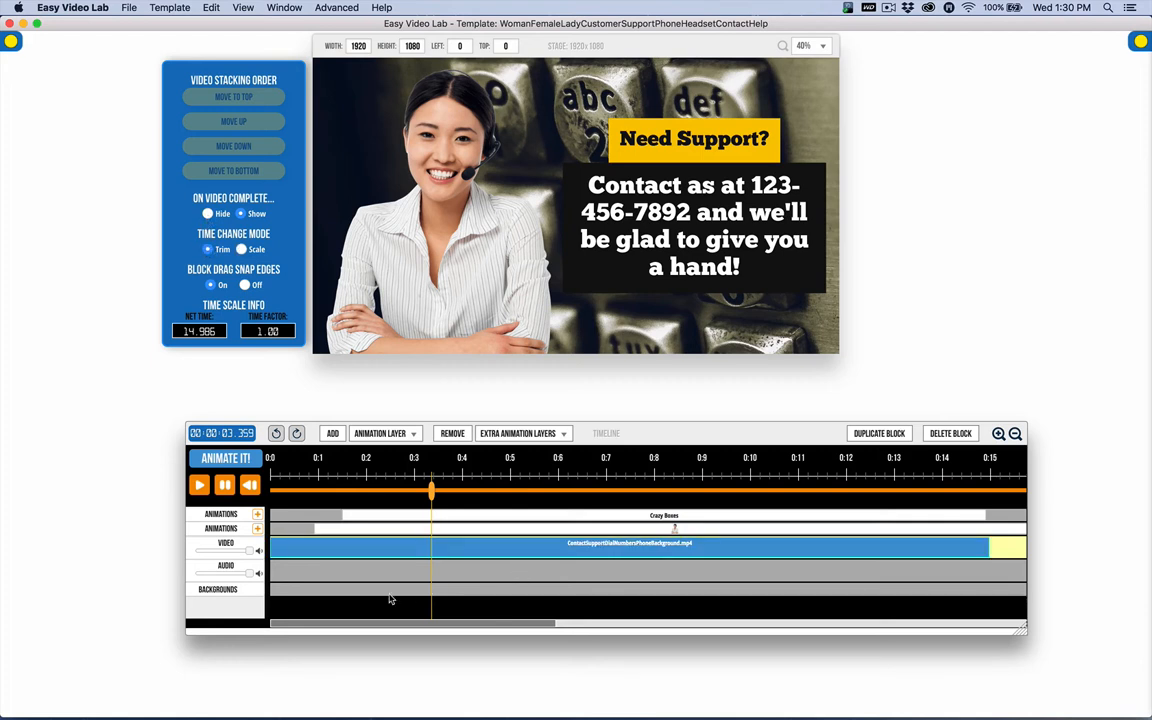
# Open the Crazy Boxes animation block's settings for viewing
pyautogui.click(396, 517)
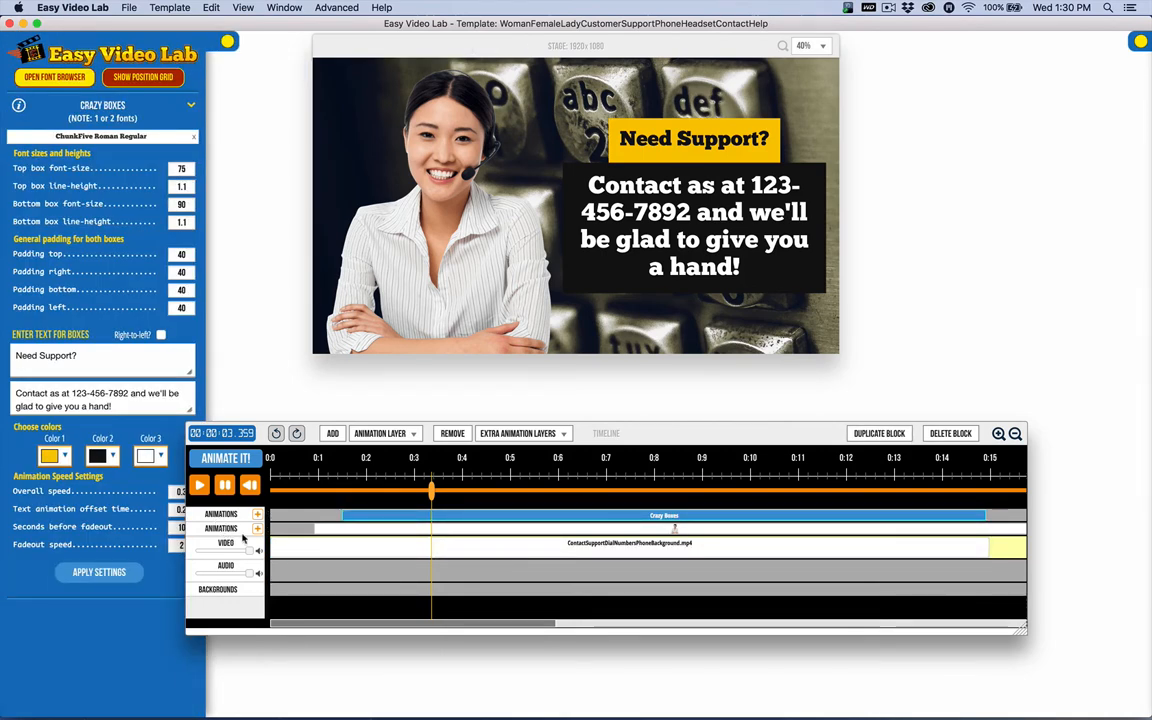
pyautogui.click(368, 518)
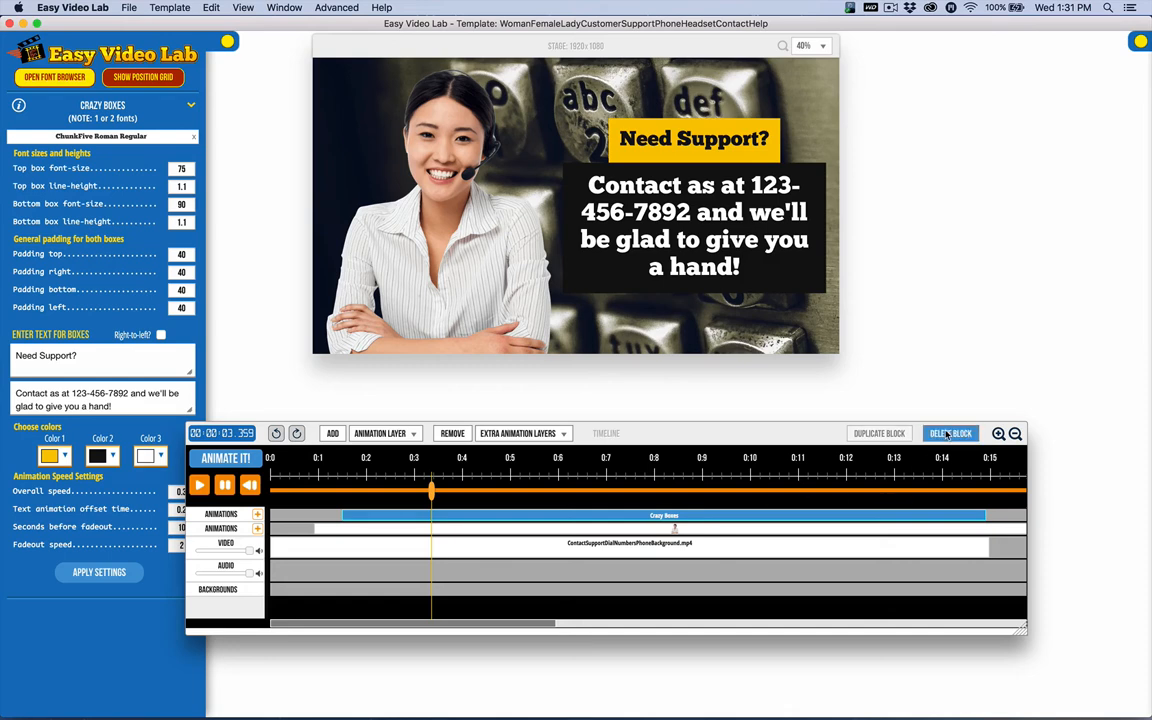
# Move the woman image to the middle of the stage, overlapping the text boxes, and bring its animation to the top of the stack
pyautogui.click(450, 529)
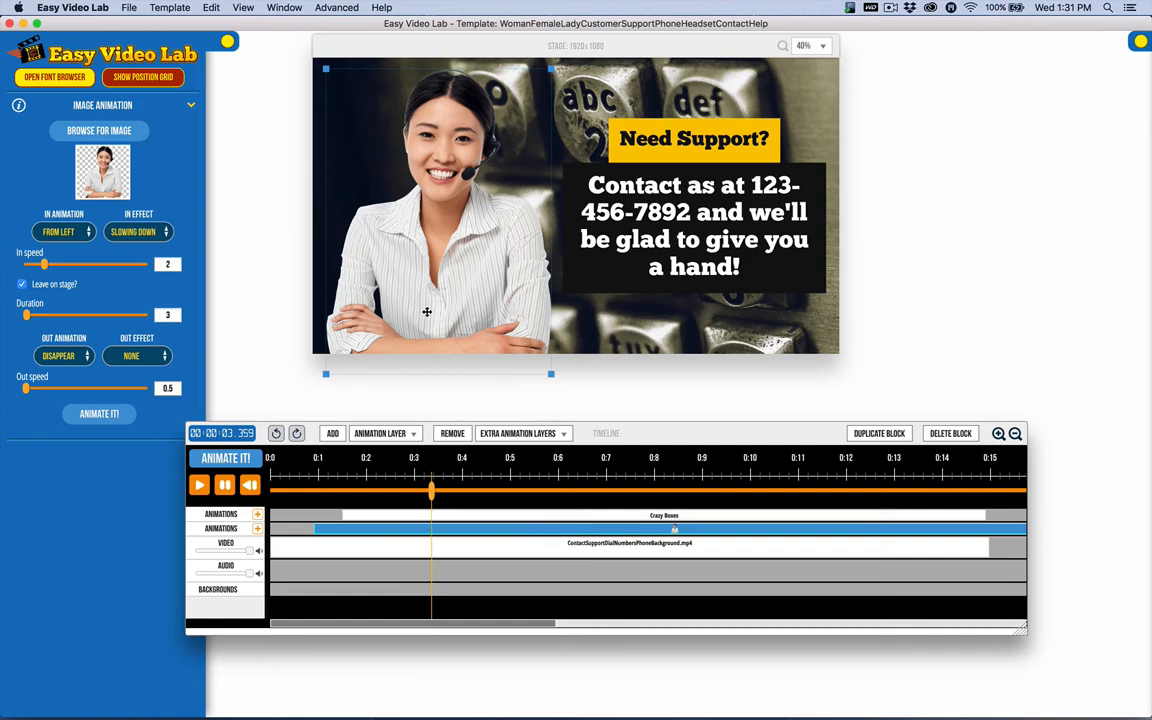
pyautogui.moveTo(426, 312); pyautogui.dragTo(554, 312)
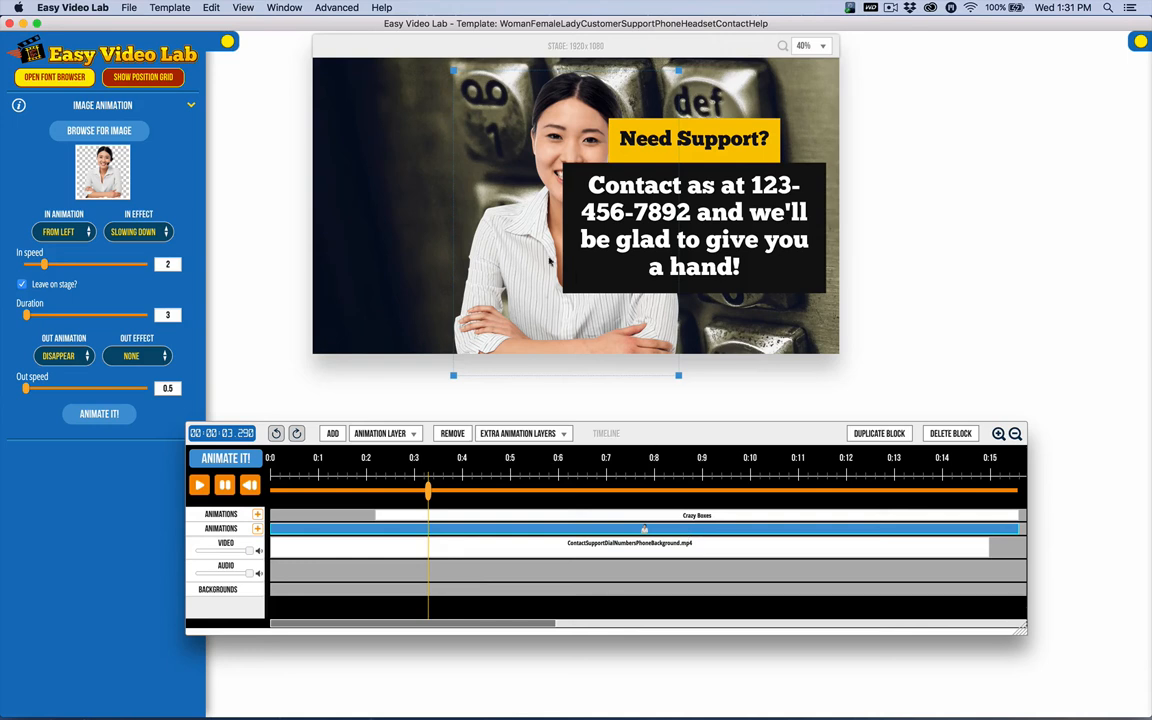
pyautogui.click(513, 516)
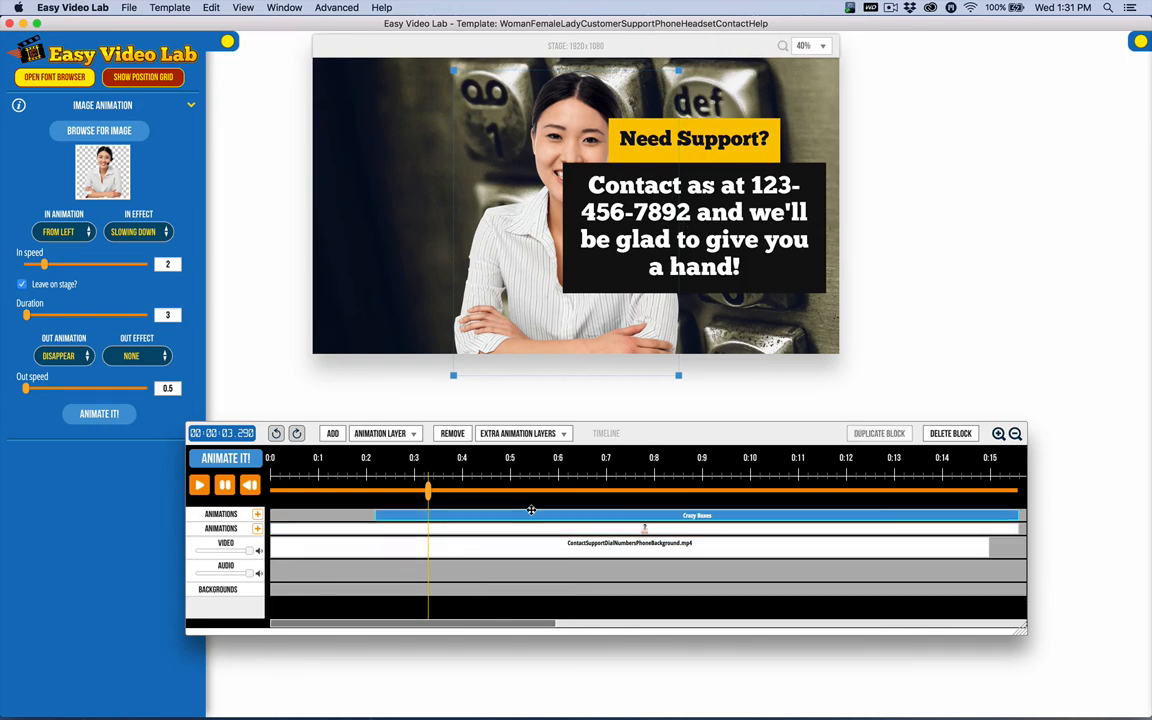
pyautogui.rightClick(509, 531)
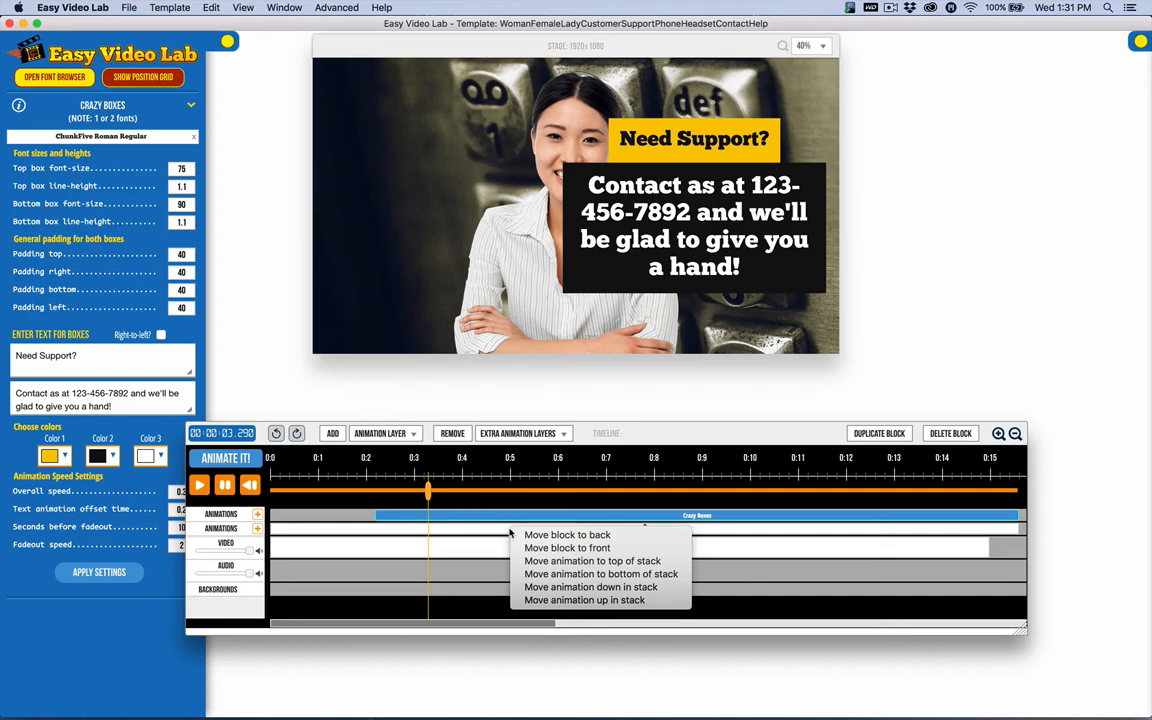
pyautogui.click(581, 562)
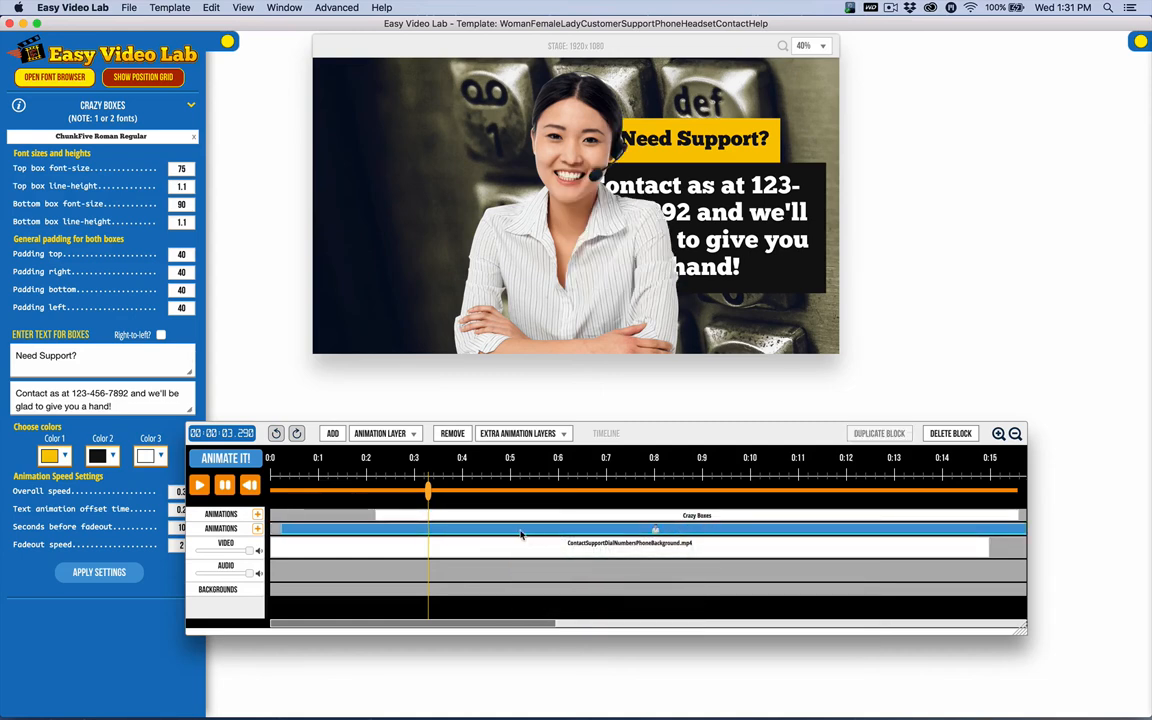
# Shift the Crazy Boxes block later on the timeline so it starts at about 4.7 seconds
pyautogui.click(508, 532)
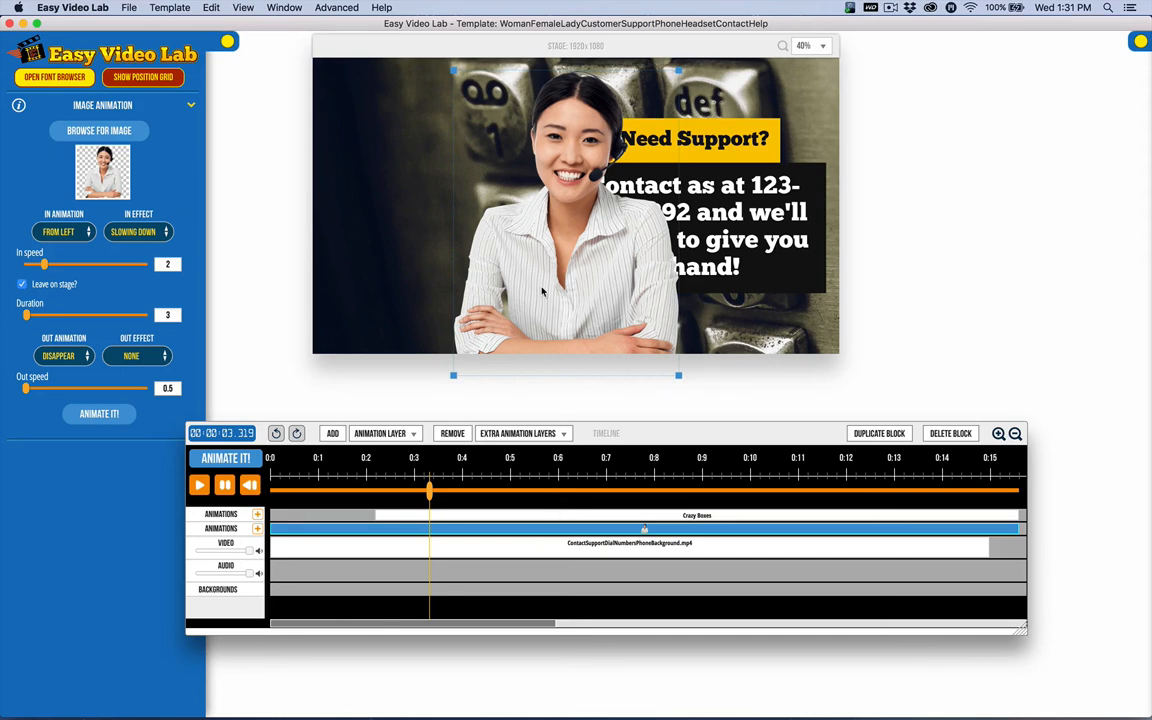
pyautogui.click(476, 515)
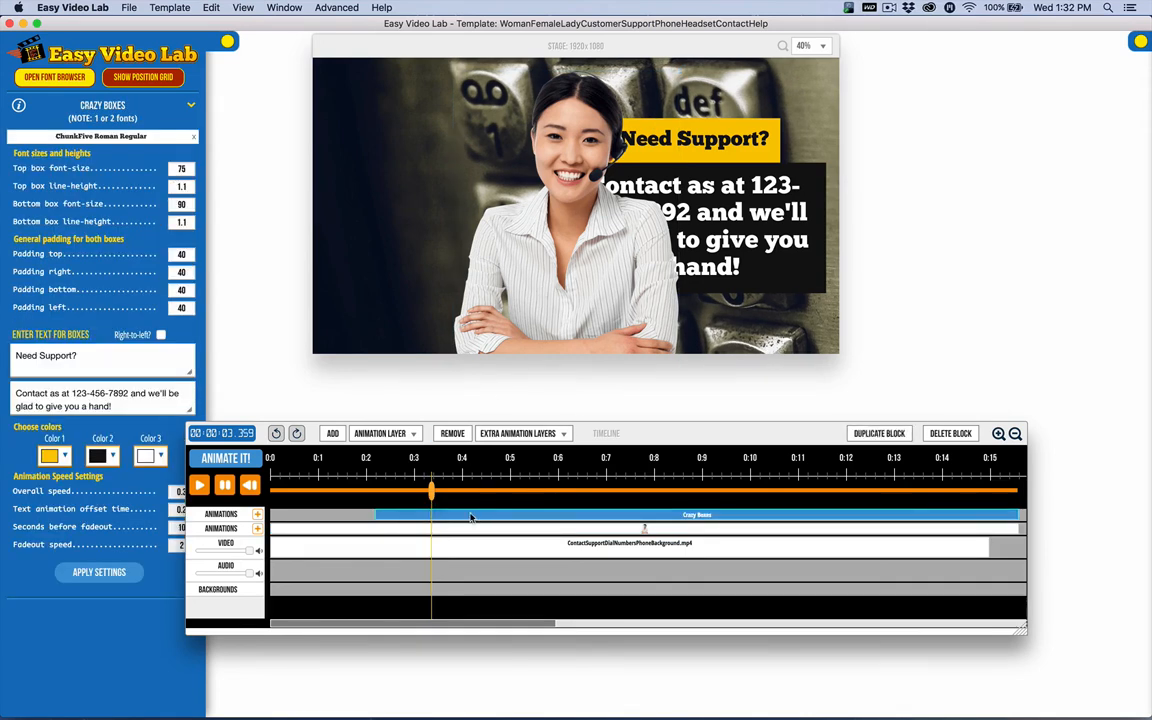
pyautogui.moveTo(471, 516); pyautogui.dragTo(593, 516)
# Move the woman image block to the upper animation layer and the Crazy Boxes block to the lower one
pyautogui.click(539, 527)
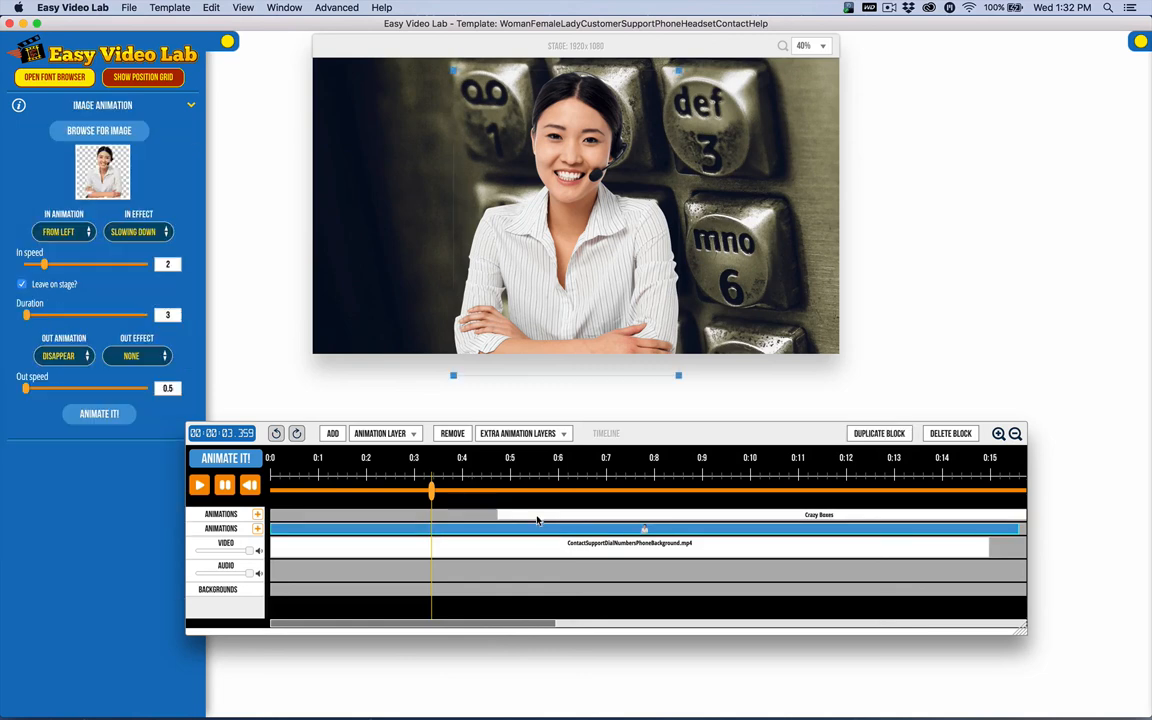
pyautogui.moveTo(535, 530); pyautogui.dragTo(535, 517)
pyautogui.hscroll(3, 957, 540)
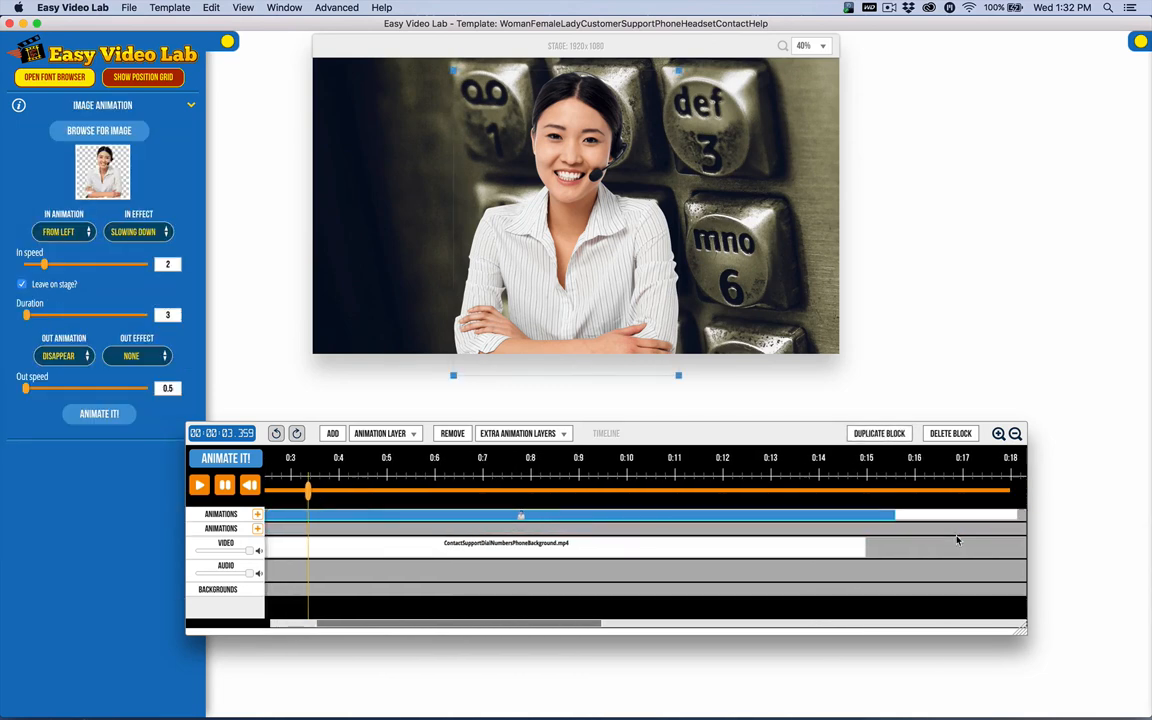
pyautogui.click(916, 514)
pyautogui.moveTo(916, 514); pyautogui.dragTo(768, 531)
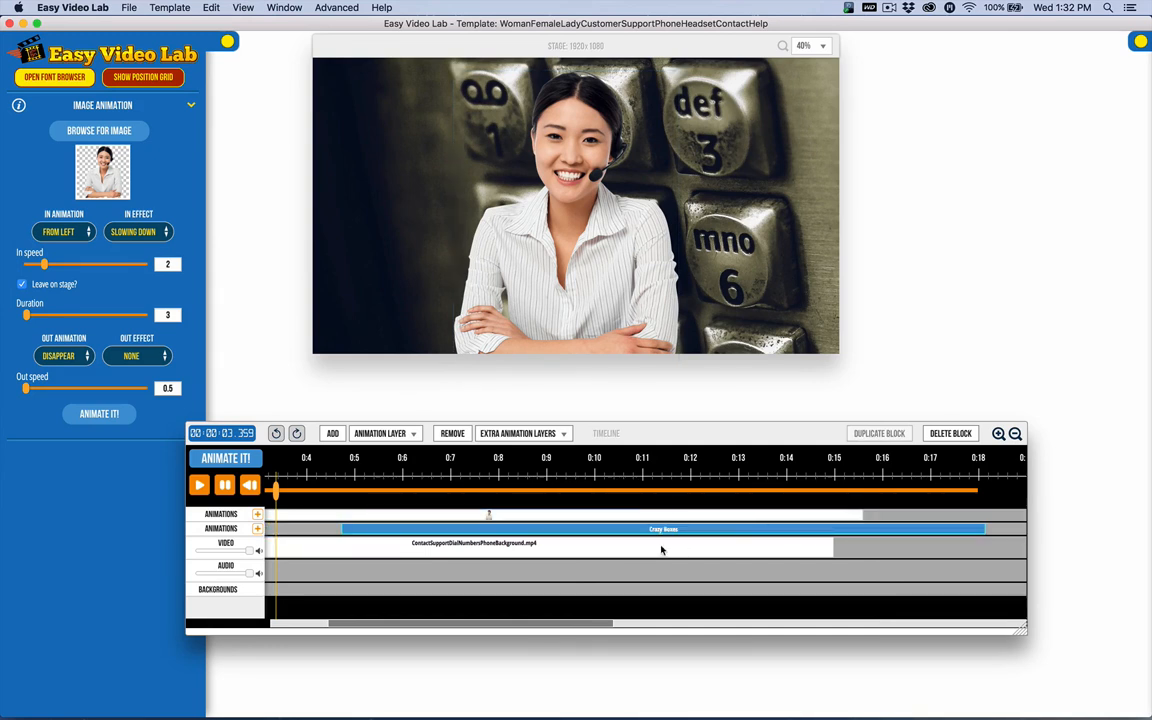
# Place the playhead at about 8 seconds and shift the Crazy Boxes block to start at about 1.6 seconds
pyautogui.hscroll(-3, 594, 573)
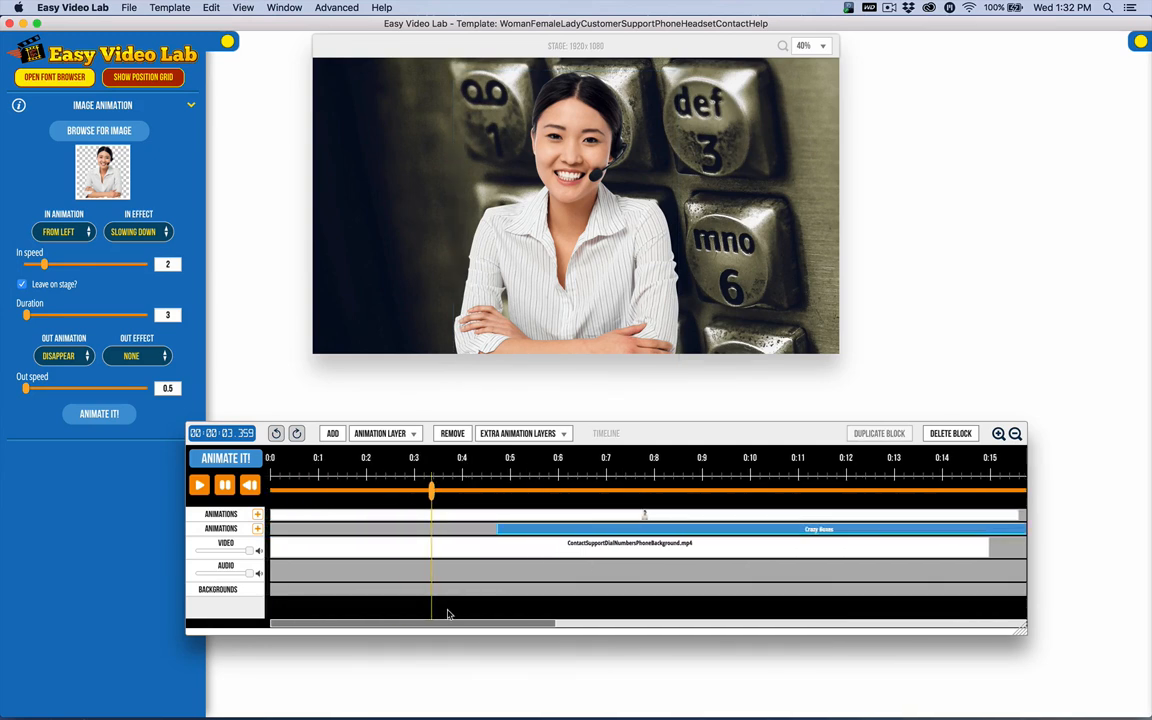
pyautogui.click(653, 491)
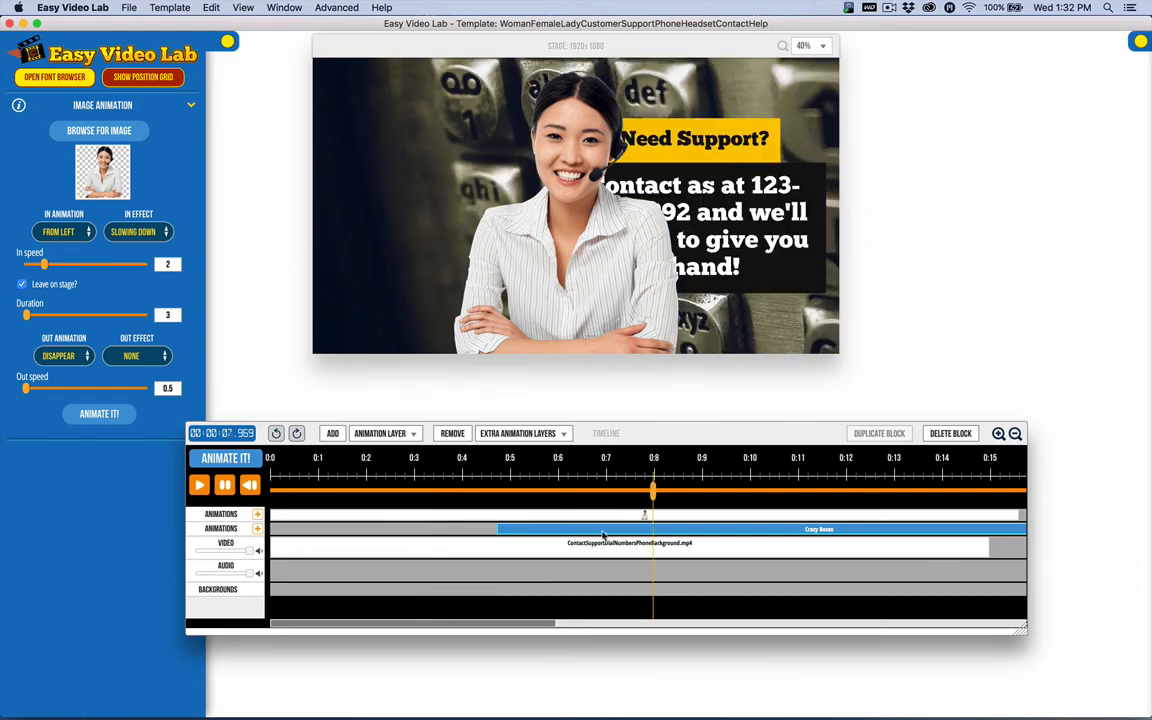
pyautogui.moveTo(570, 537); pyautogui.dragTo(419, 531)
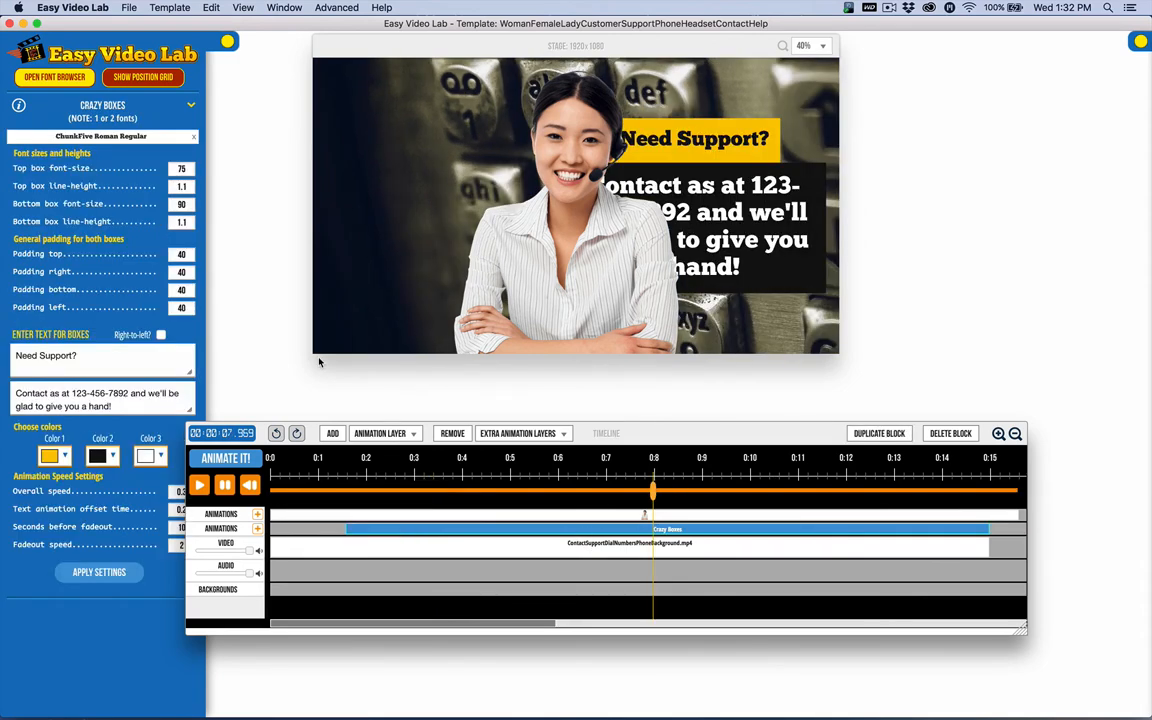